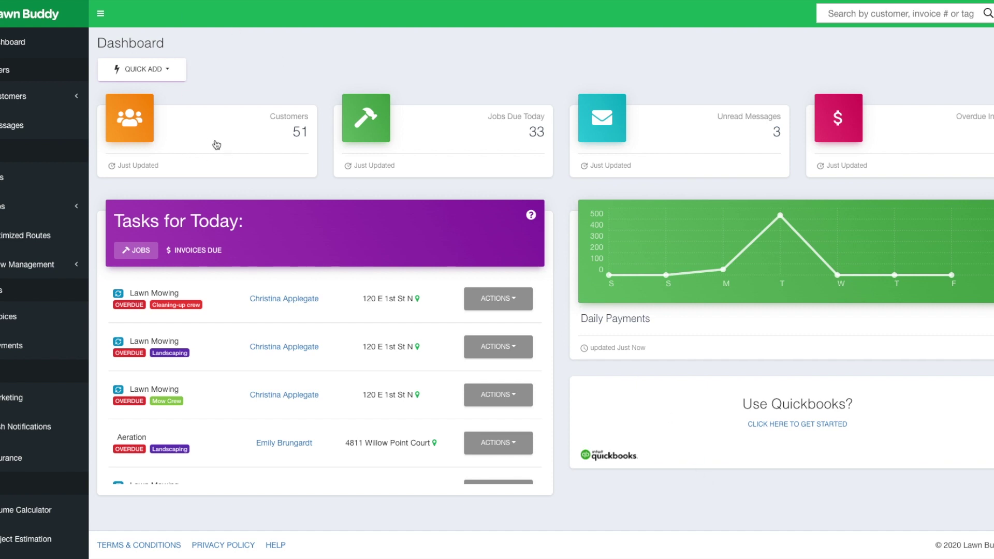
Step: Expand Customers in the sidebar and show the List View with each customer's tag, phone and email
click(56, 101)
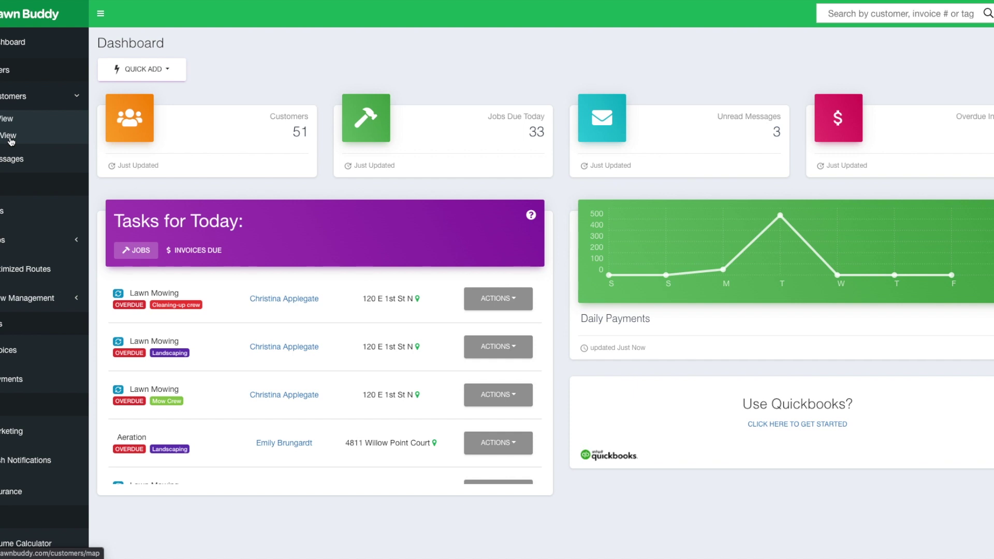
click(2, 123)
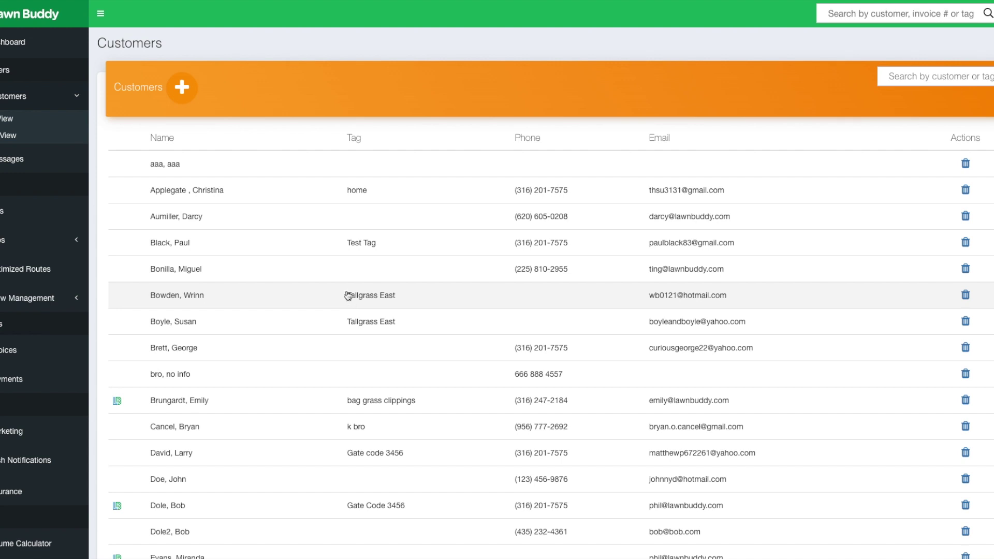
Step: Search the customer list by the customer's surname and open the last match's detail page
click(930, 76)
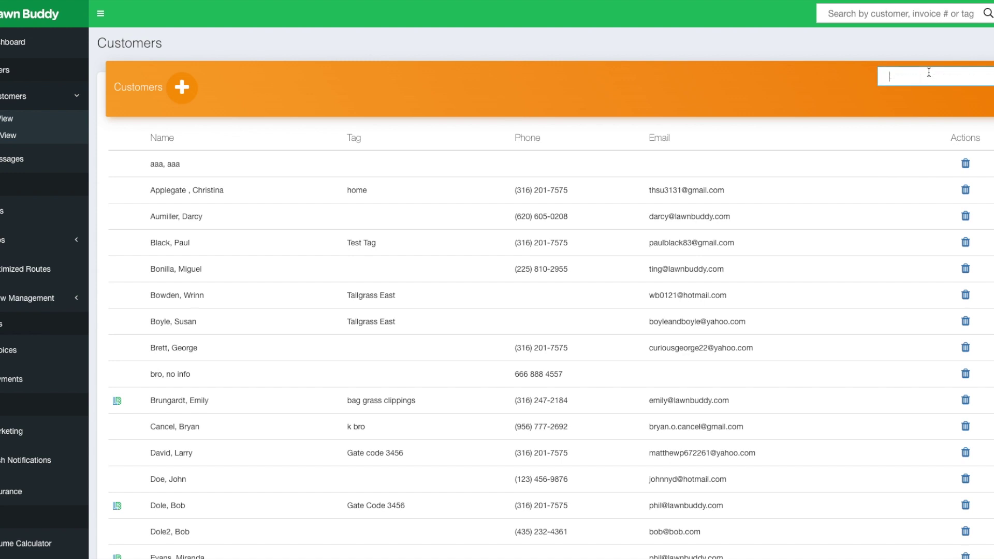
text(wern)
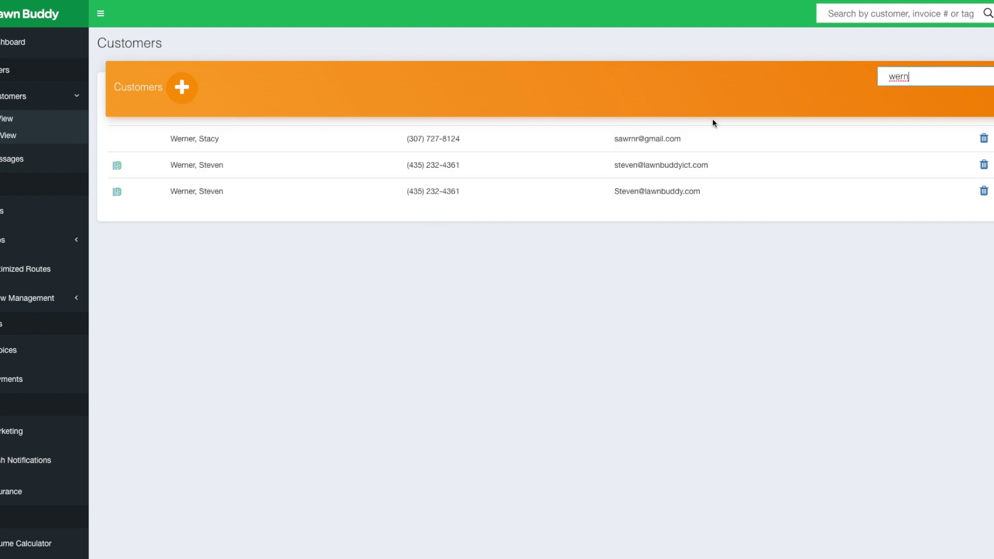
click(197, 199)
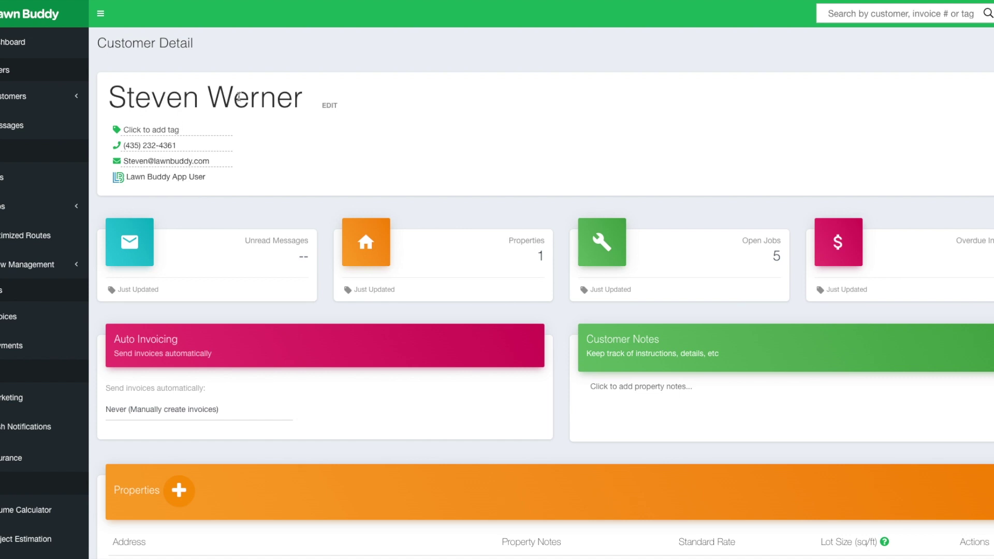
Step: Add and save the tag 'Always Pays on time' on this customer
click(160, 131)
text(Alway)
text(s Pays on ti)
text(me)
click(235, 130)
Step: Scroll down to the Properties section showing the customer's single property
scroll(177, 179, down, 2)
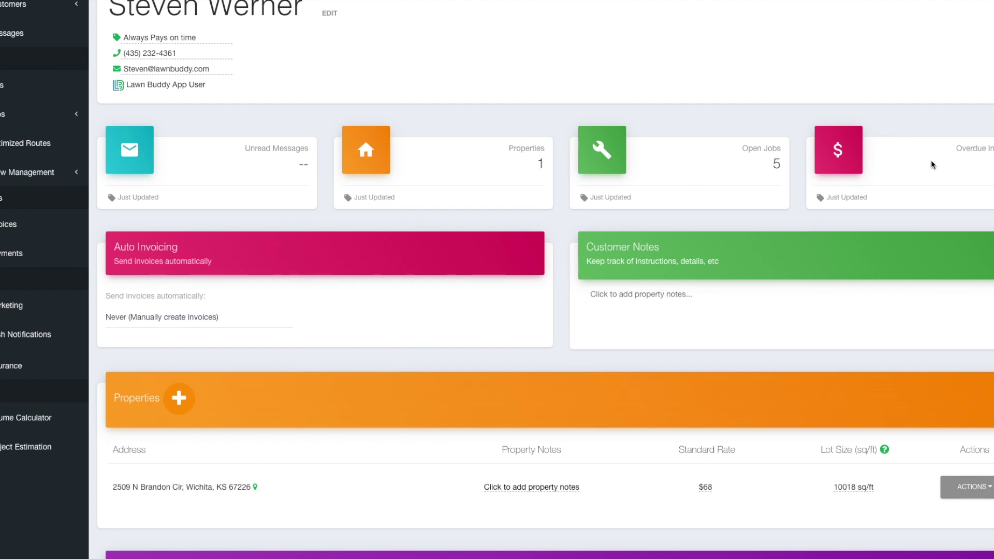
Step: Scroll past Bids to the open $56 Yard Cleanup jobs and the overdue $60 invoice
scroll(941, 179, down, 2)
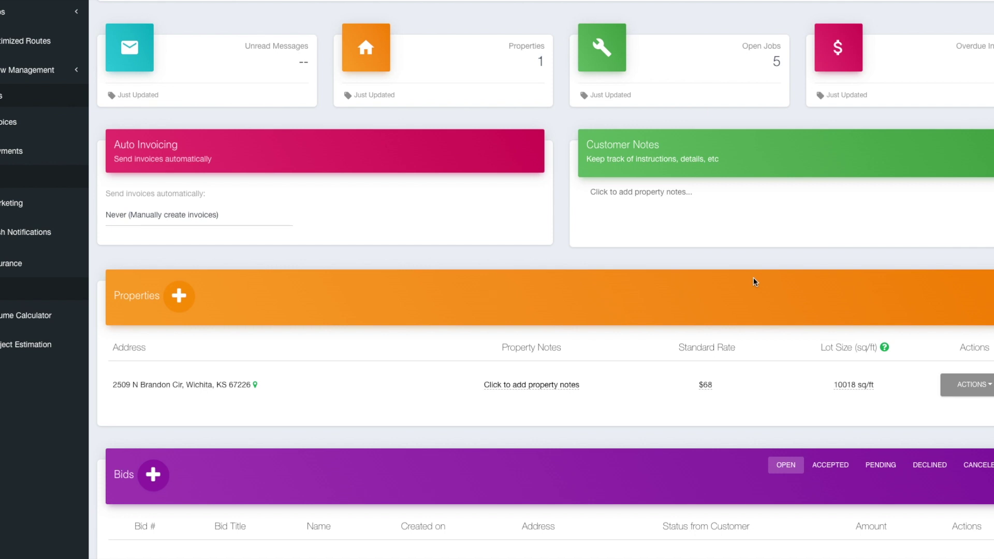
scroll(718, 288, down, 8)
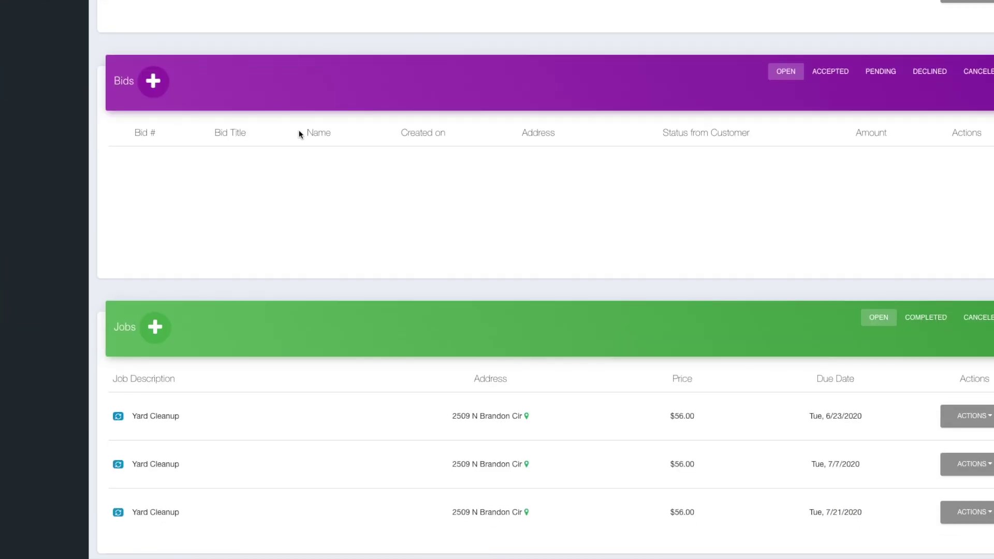
scroll(212, 109, down, 4)
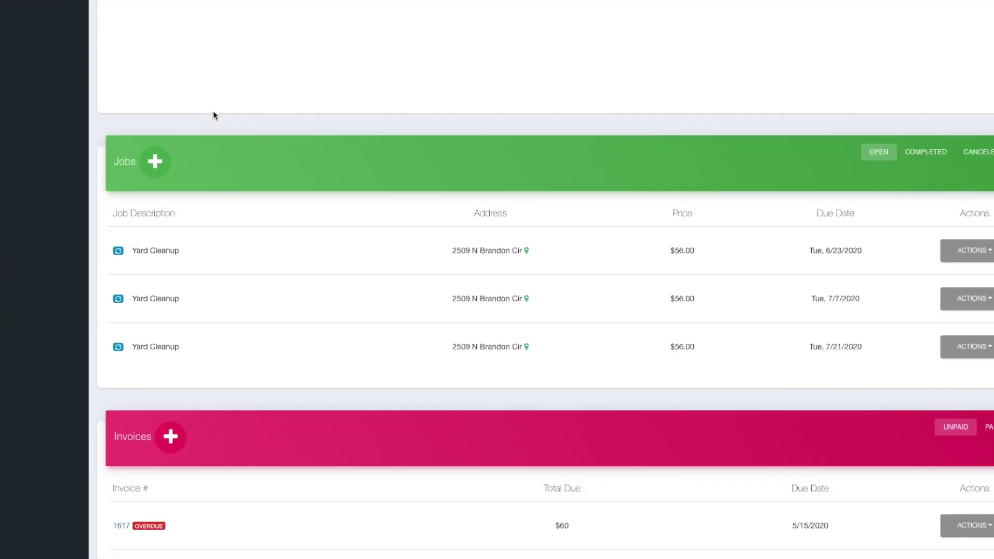